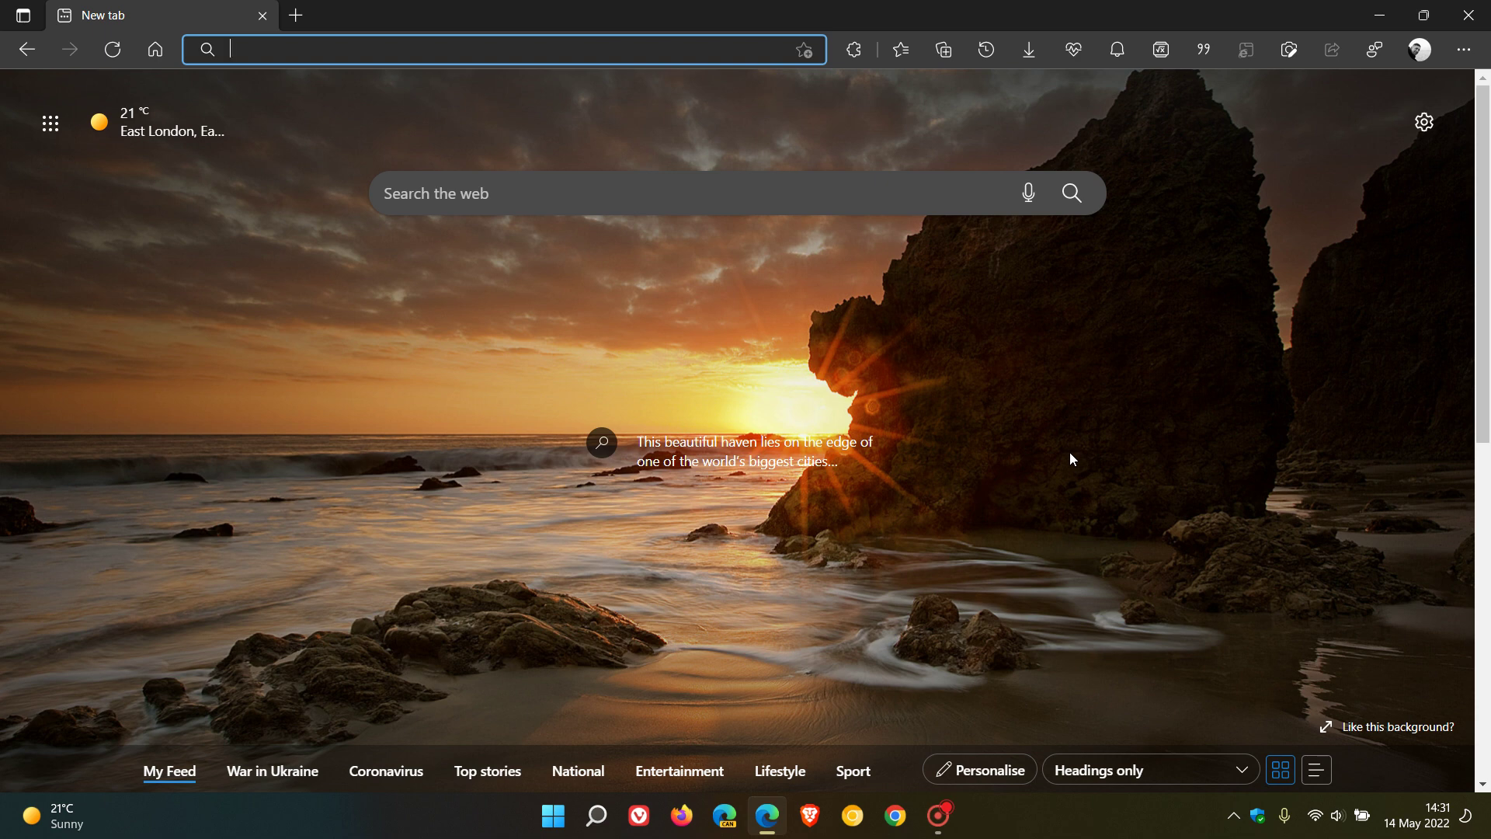
# Open About Microsoft Edge from the Settings and more menu to check version 101.0.1210.47.
pyautogui.click(1463, 49)
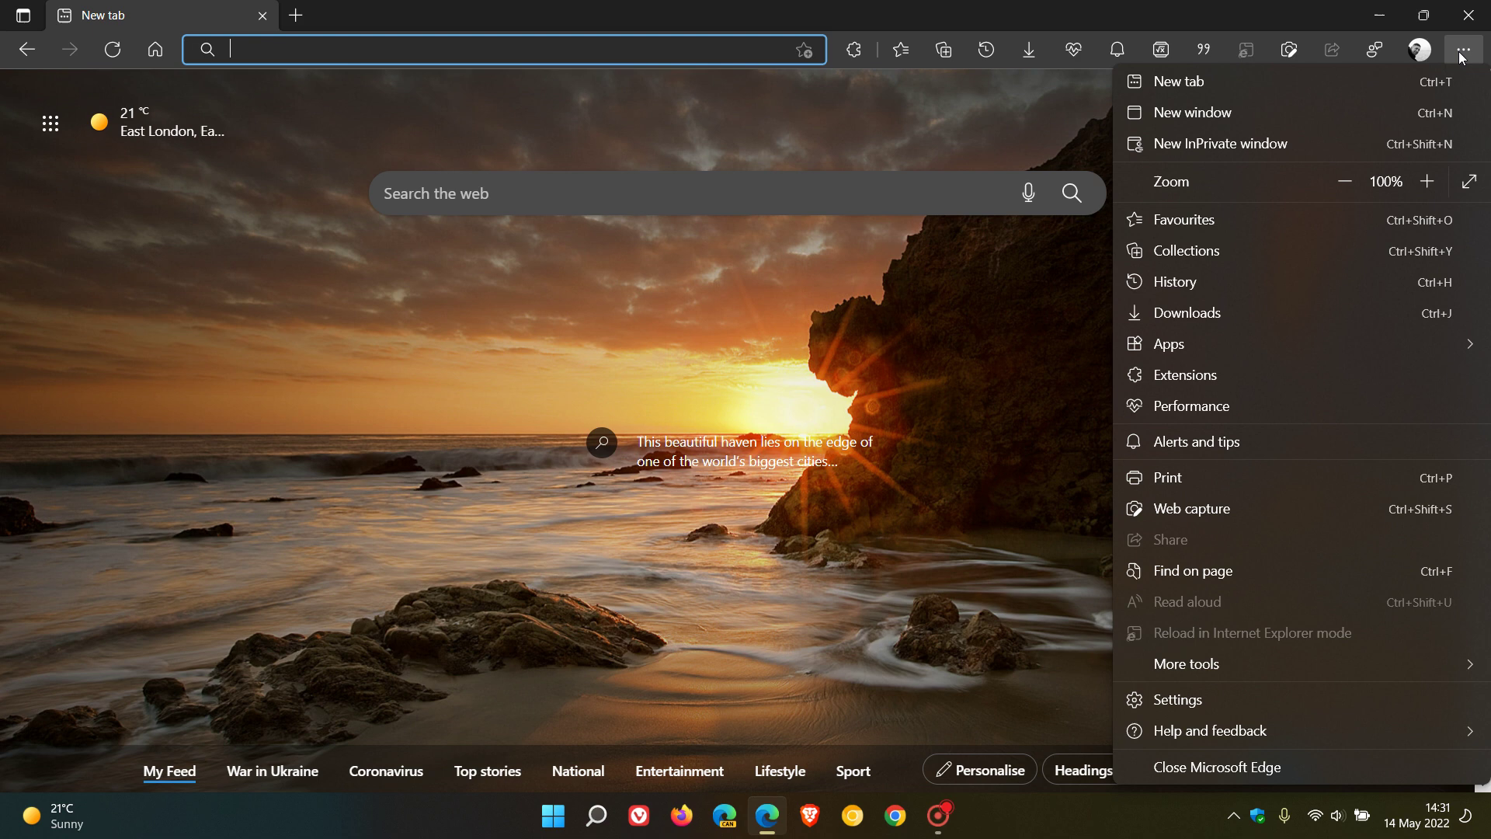
pyautogui.moveTo(1211, 730)
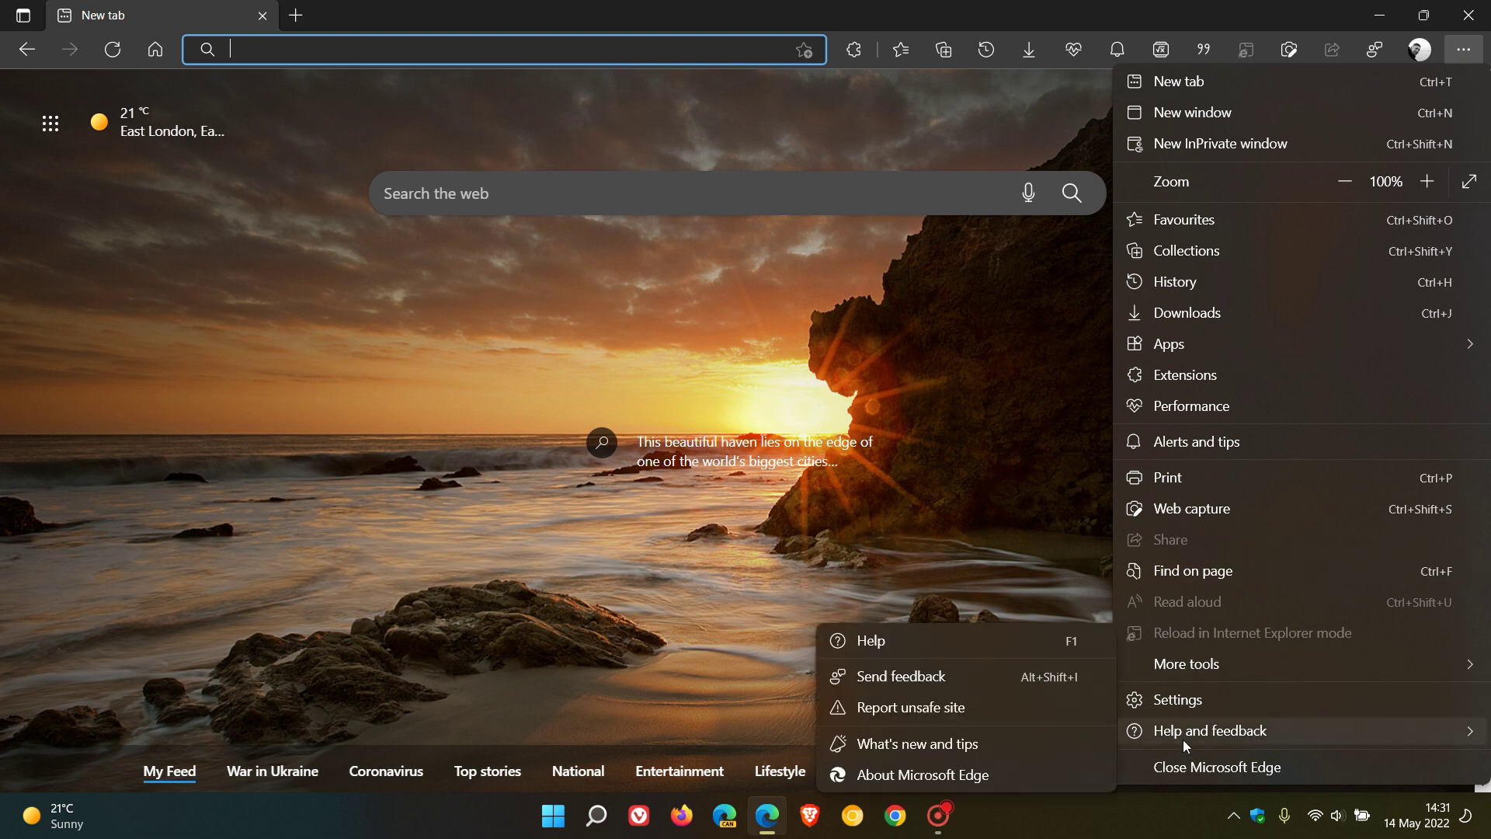
pyautogui.click(1038, 780)
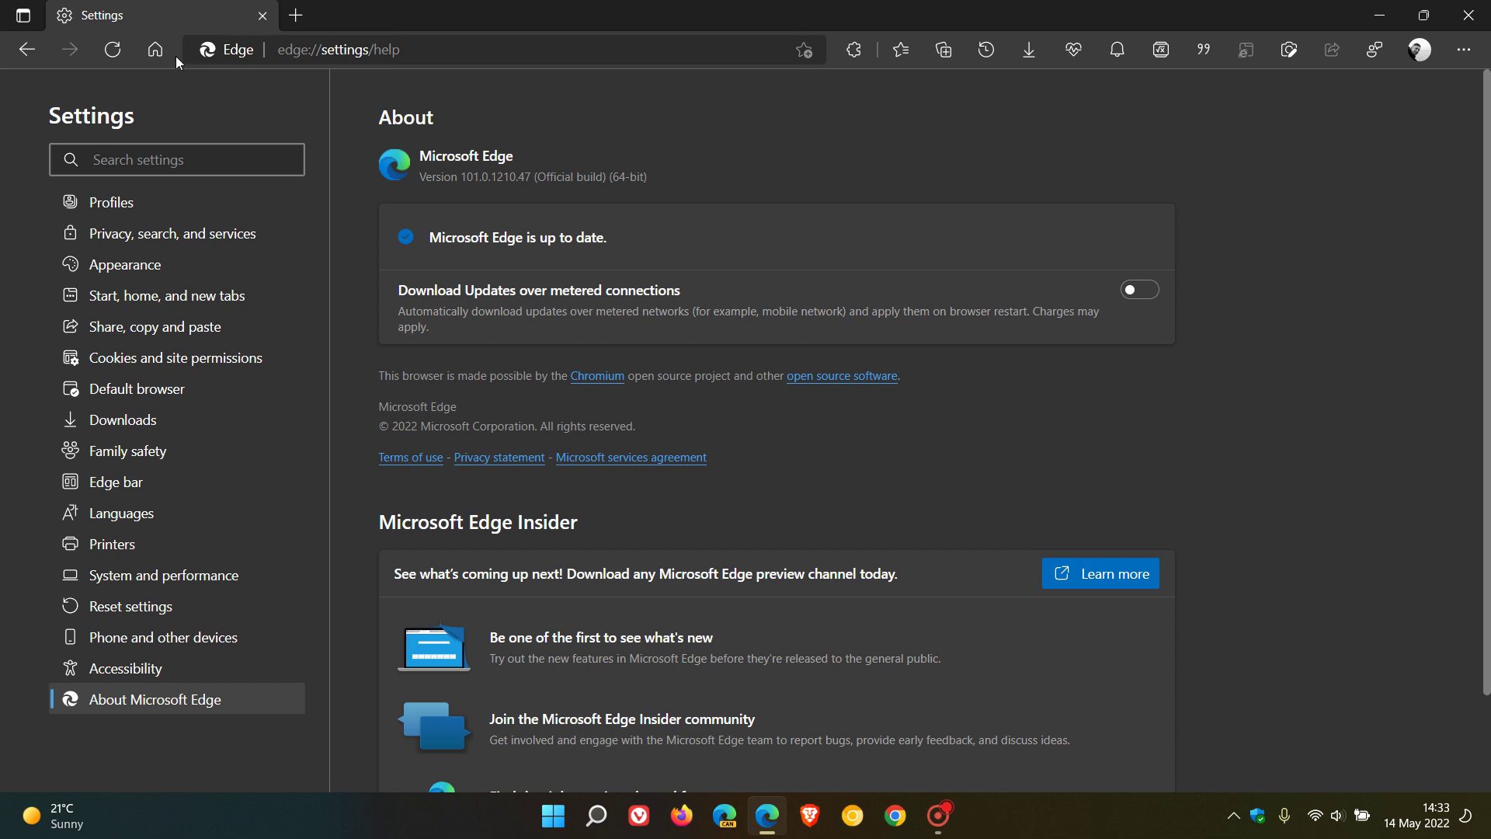
# Go Home from the About page to the new tab page with the start feed.
pyautogui.click(155, 49)
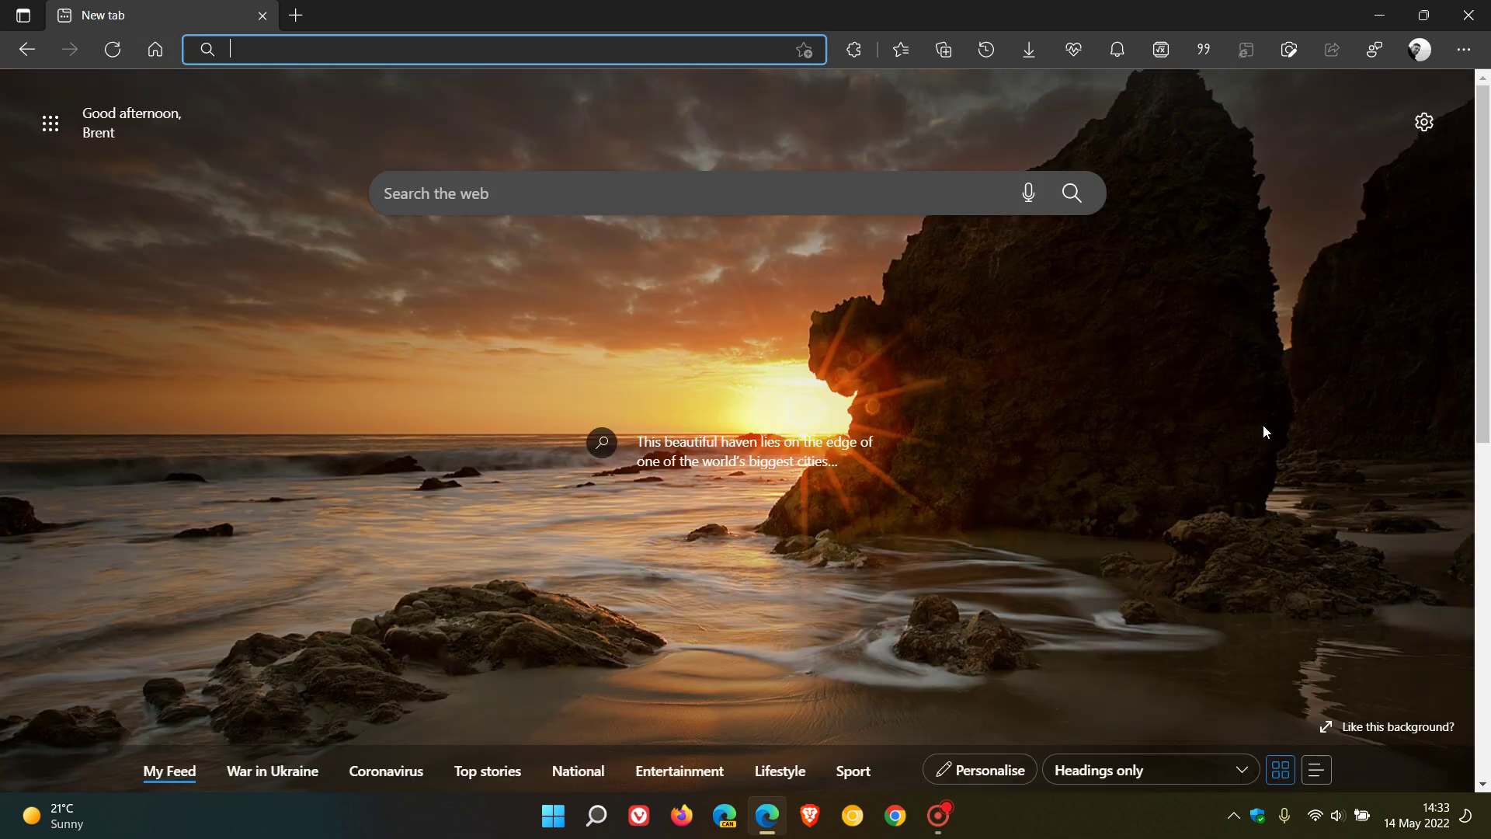